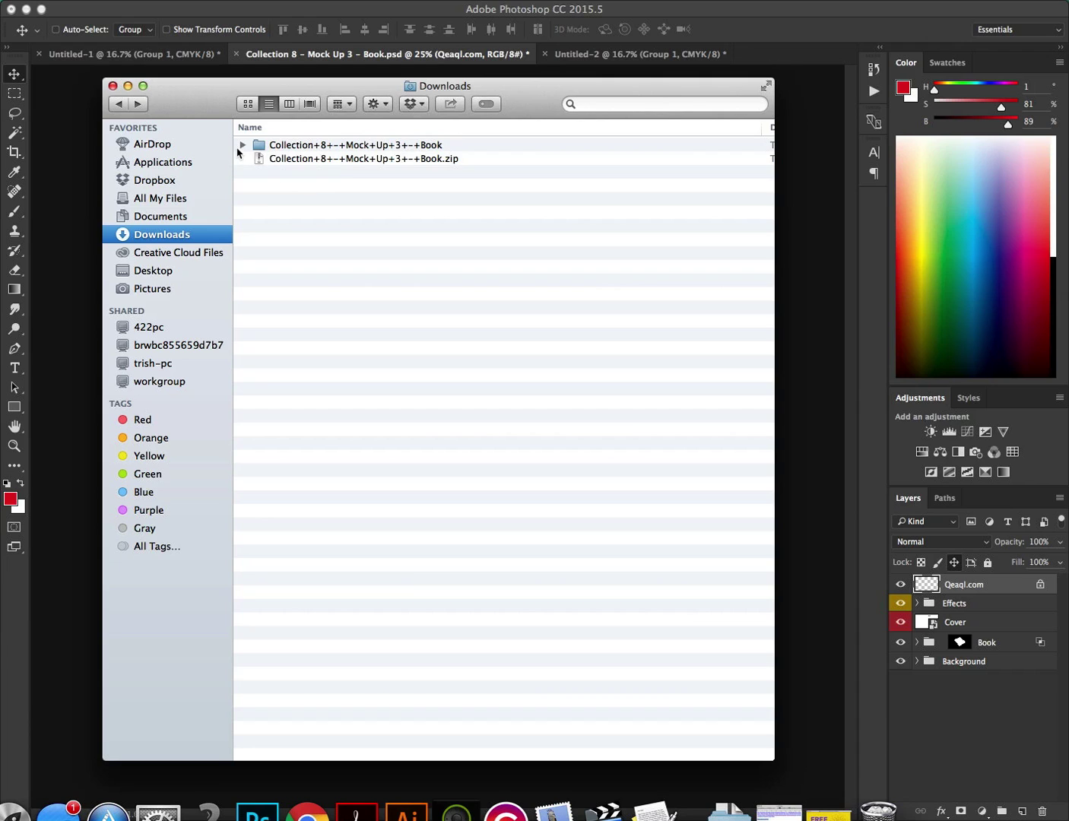
Expand the Collection 8 folder in Finder's Downloads, then go back to the Photoshop mockup
{"action": "left_click", "coordinate": [241, 146]}
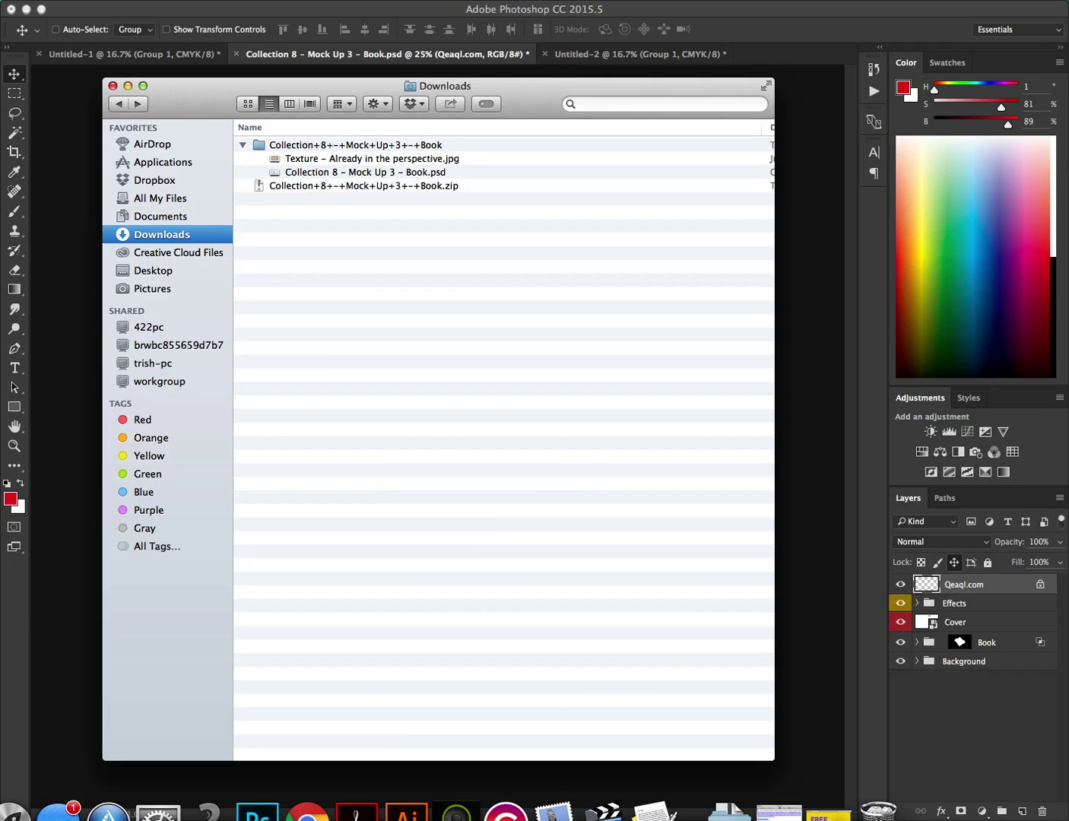
{"action": "left_click", "coordinate": [74, 229]}
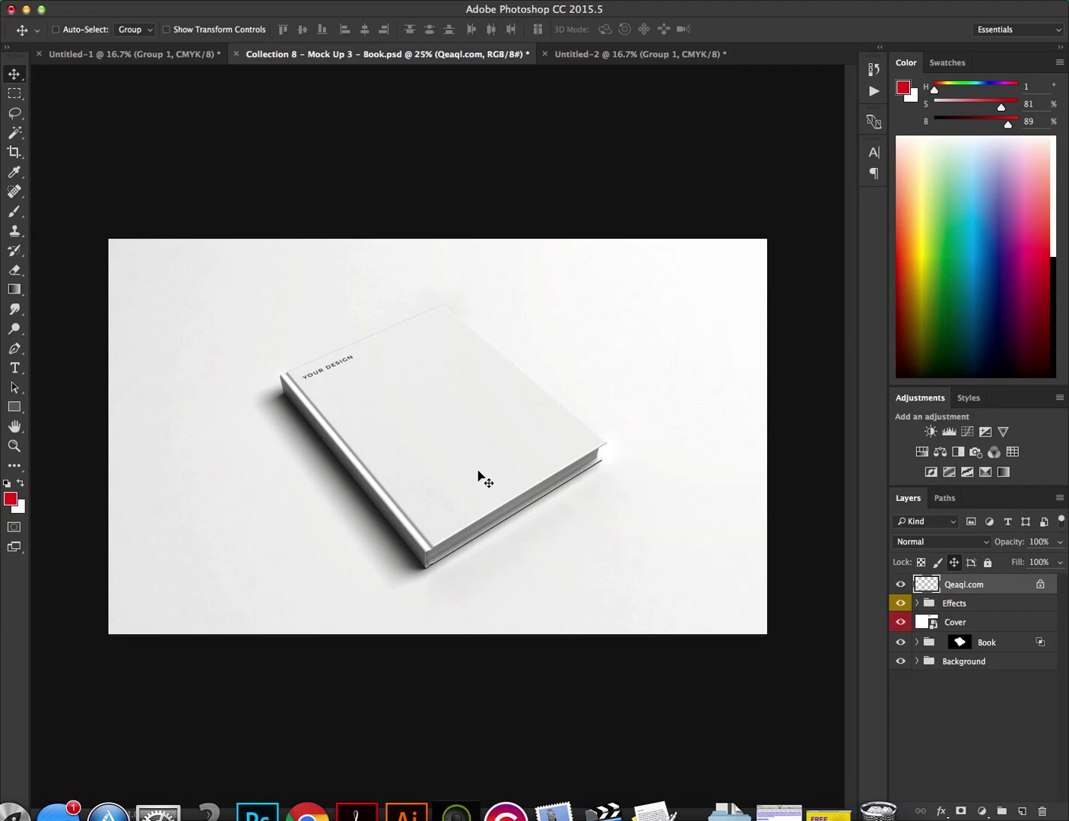
{"action": "left_click", "coordinate": [584, 58]}
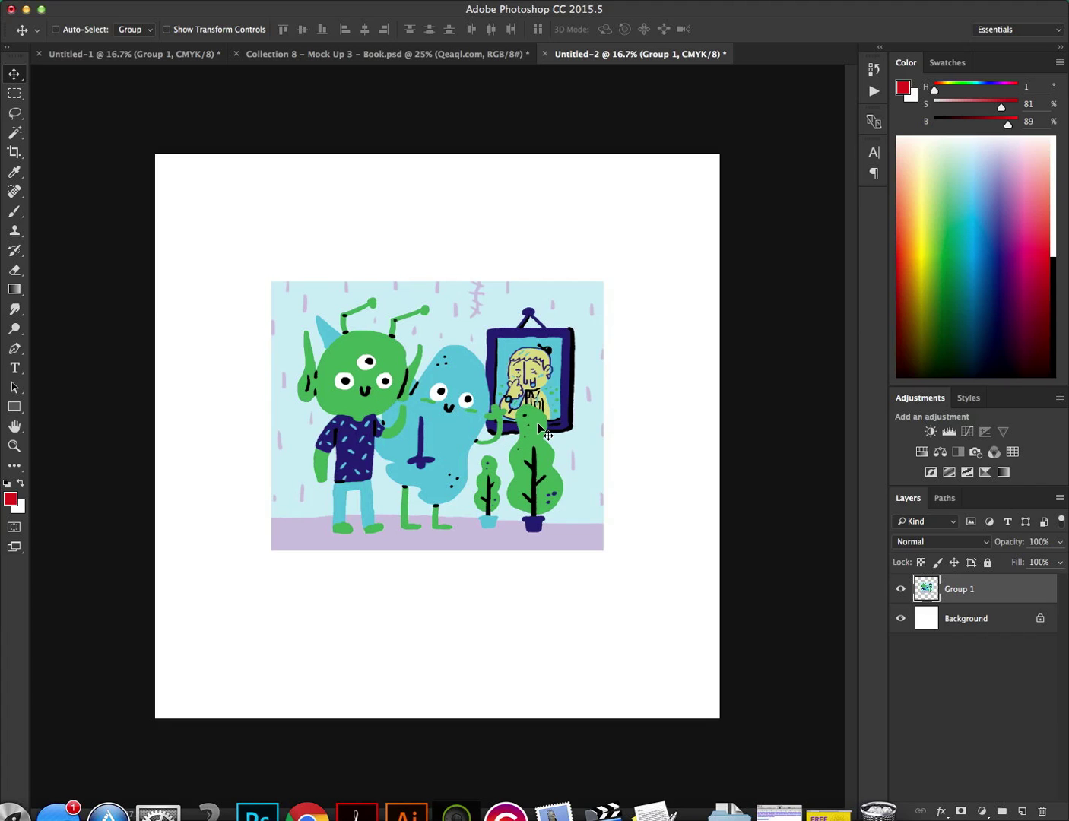
{"action": "left_click_drag", "start_coordinate": [489, 337], "coordinate": [375, 53]}
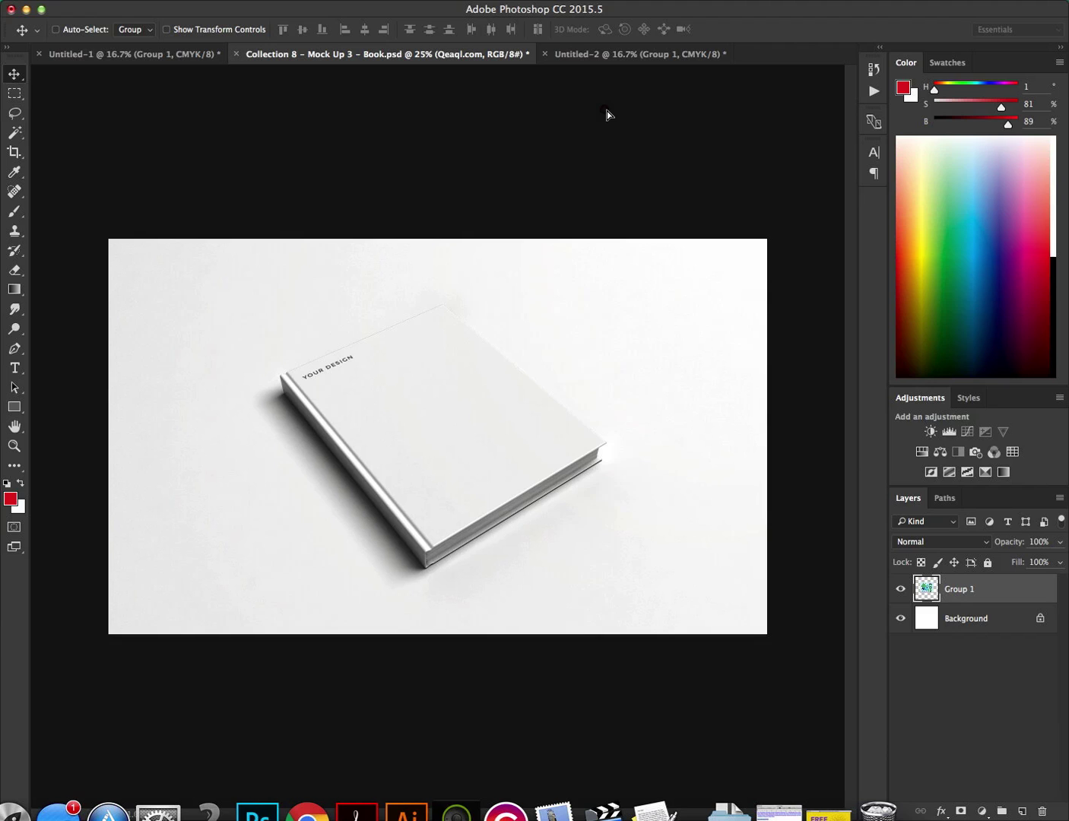
{"action": "left_click_drag", "start_coordinate": [605, 111], "coordinate": [604, 109]}
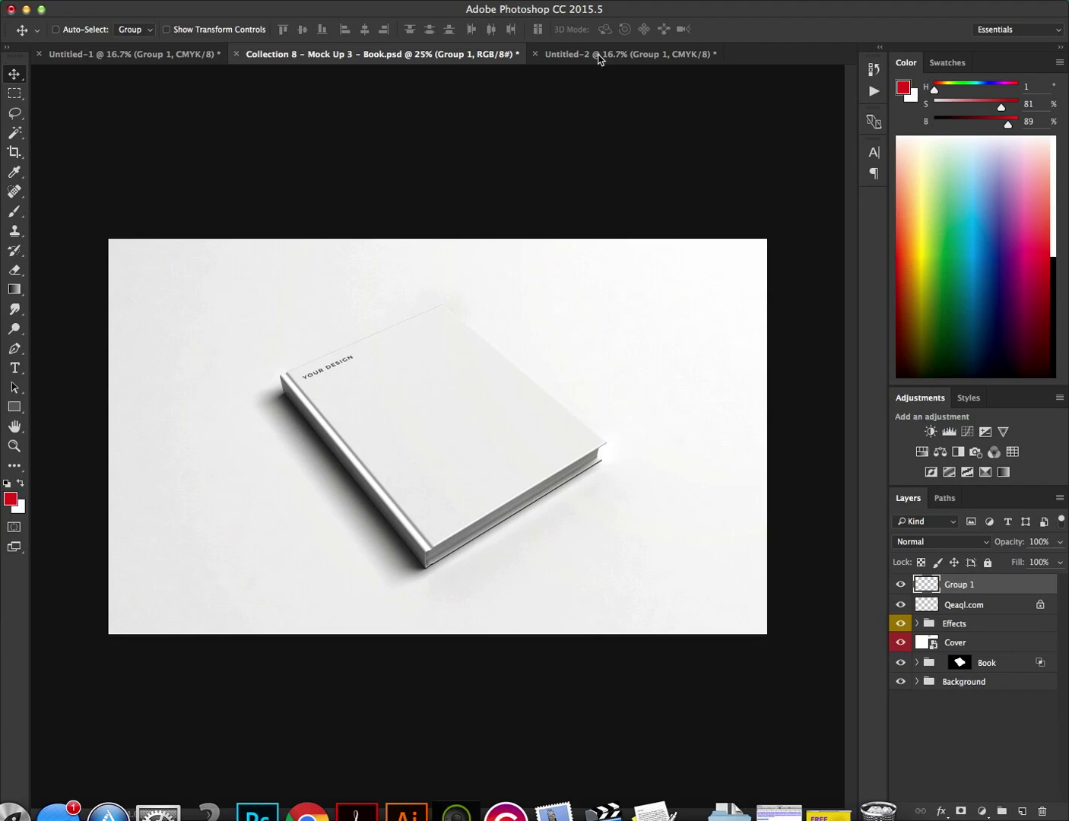
{"action": "key", "text": "ctrl+z"}
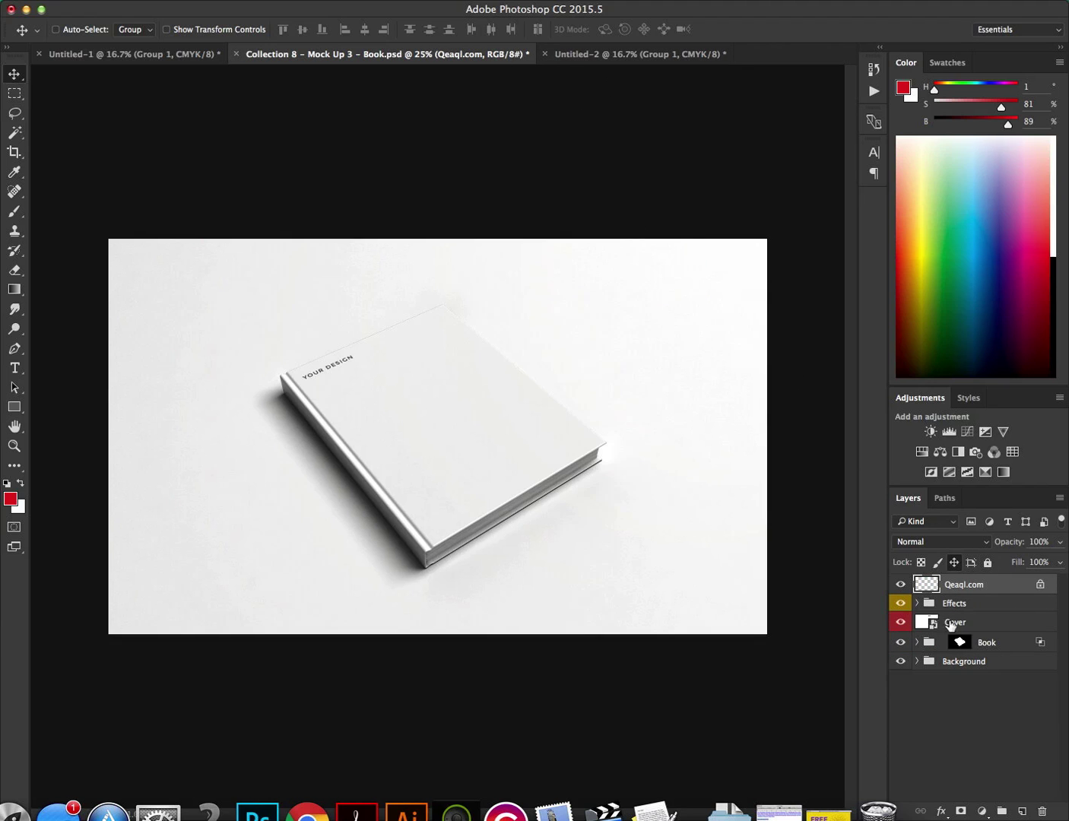
Open the Cover smart object, drag in the alien Group 1 from Untitled-2, and nudge it left
{"action": "double_click", "coordinate": [928, 623]}
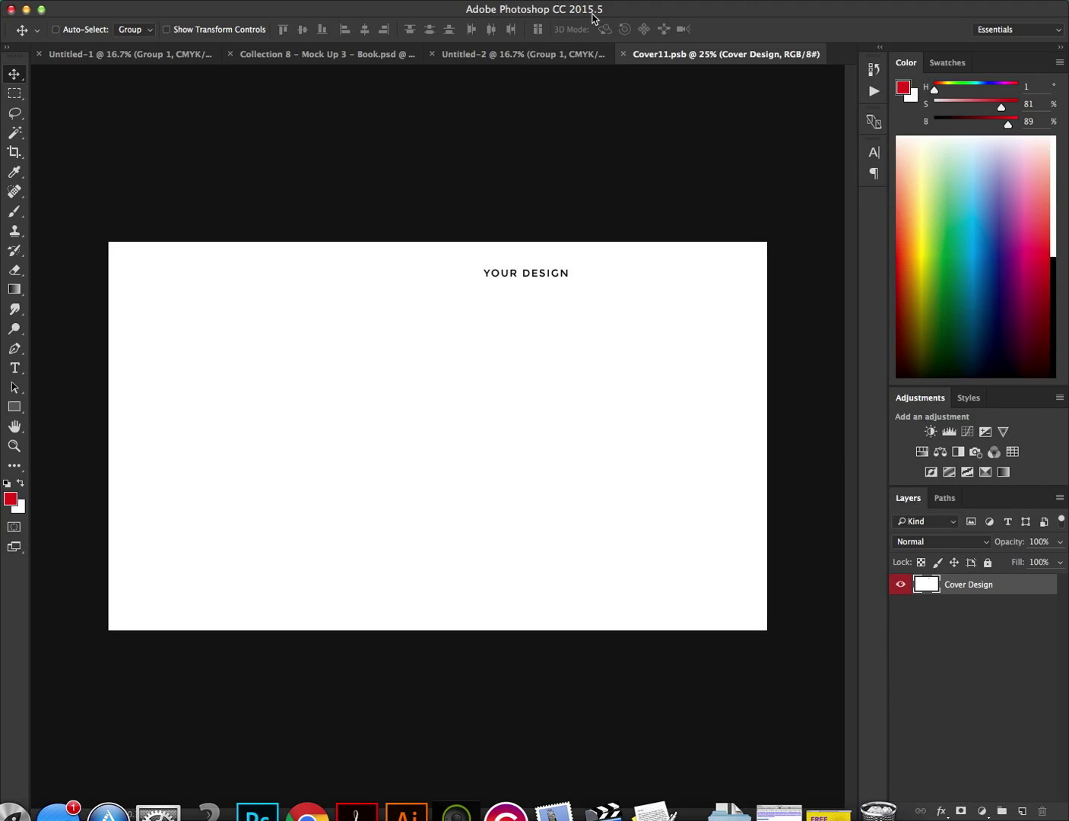
{"action": "left_click", "coordinate": [531, 55]}
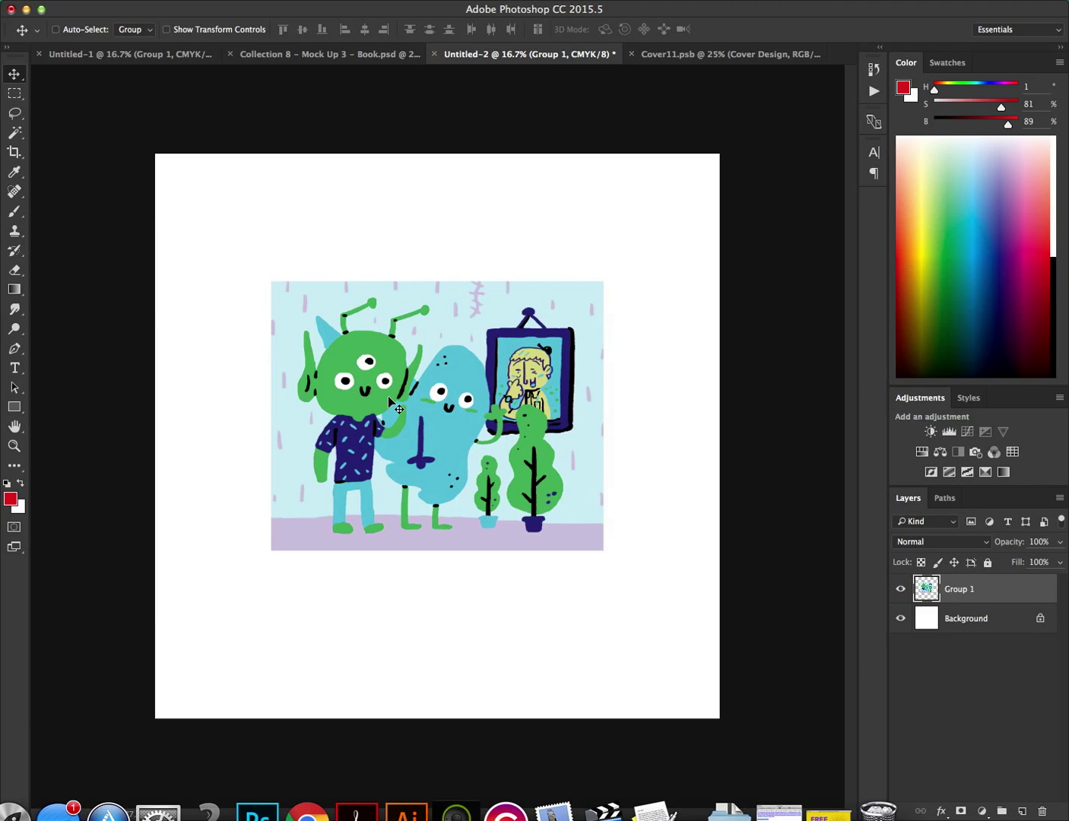
{"action": "mouse_move", "coordinate": [399, 439]}
{"action": "left_mouse_down"}
{"action": "mouse_move", "coordinate": [639, 43]}
{"action": "mouse_move", "coordinate": [574, 449]}
{"action": "mouse_move", "coordinate": [484, 464]}
{"action": "mouse_move", "coordinate": [516, 492]}
{"action": "left_mouse_up"}
{"action": "key", "text": "ctrl+z"}
{"action": "key", "text": "shift+Left"}
{"action": "key", "text": "shift+Left"}
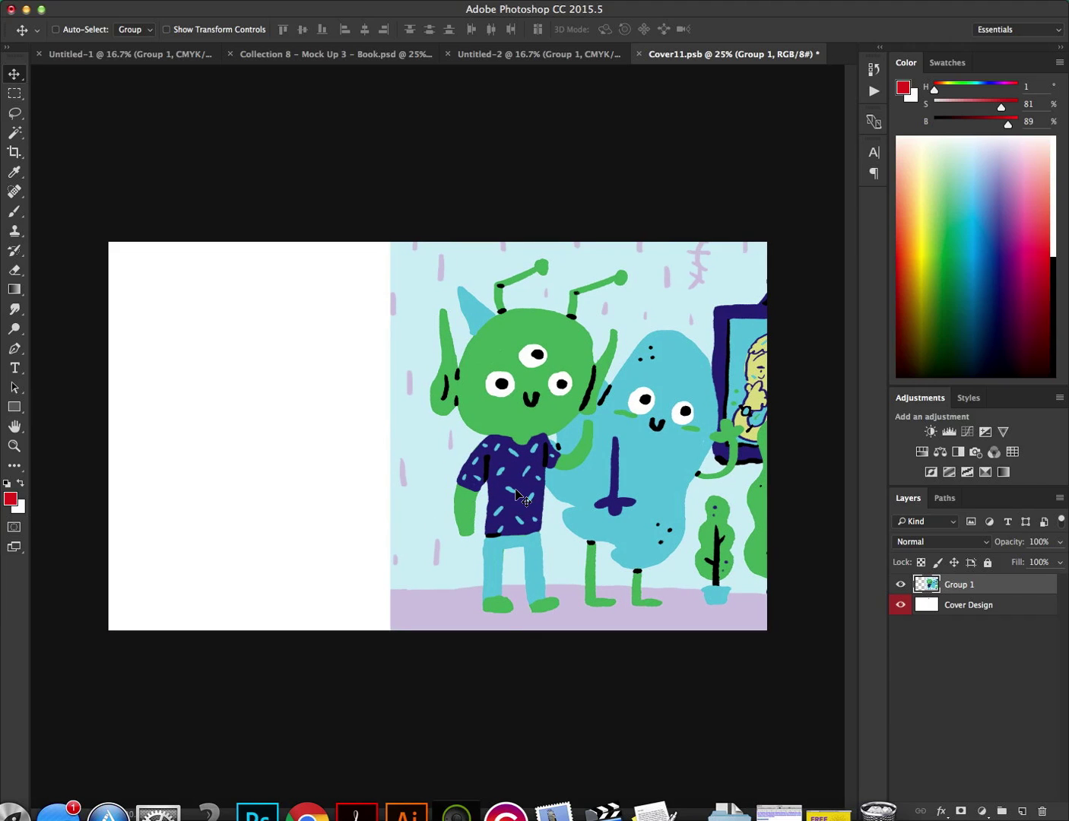
{"action": "key", "text": "shift+Left"}
{"action": "key", "text": "shift+Left"}
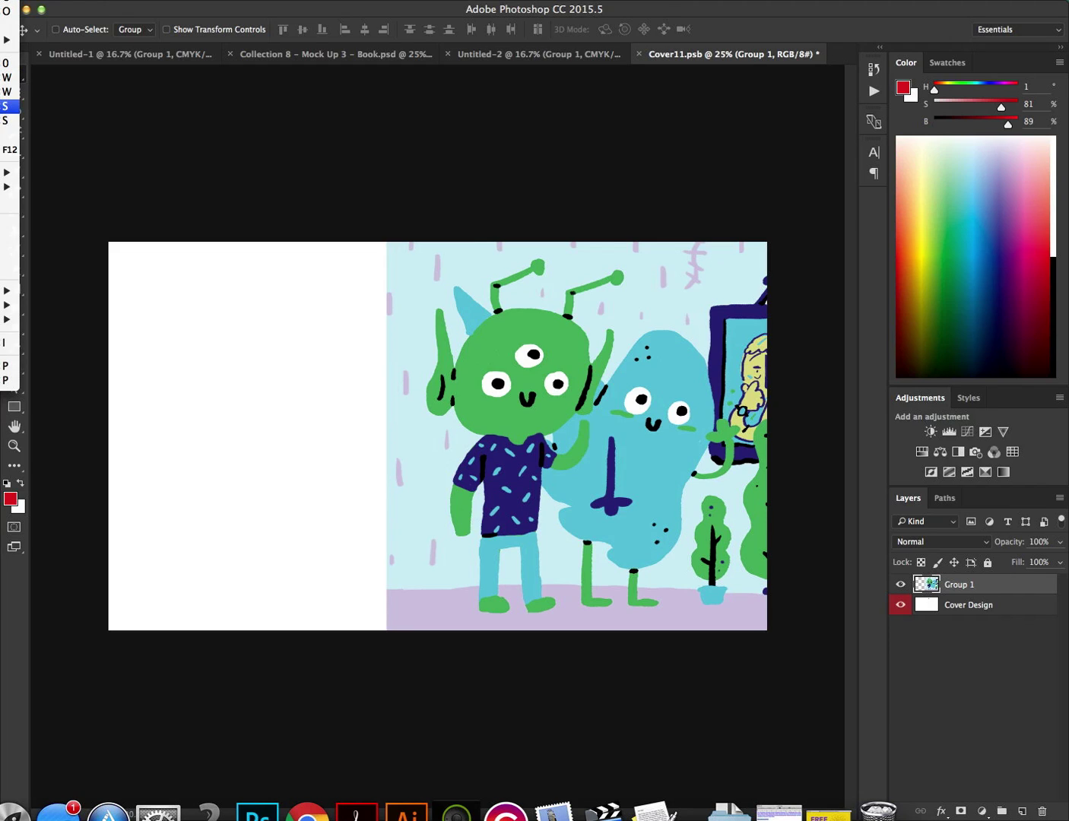
Save Cover11.psb and return to the Collection 8 - Mock Up 3 - Book.psd document
{"action": "key", "text": "Return"}
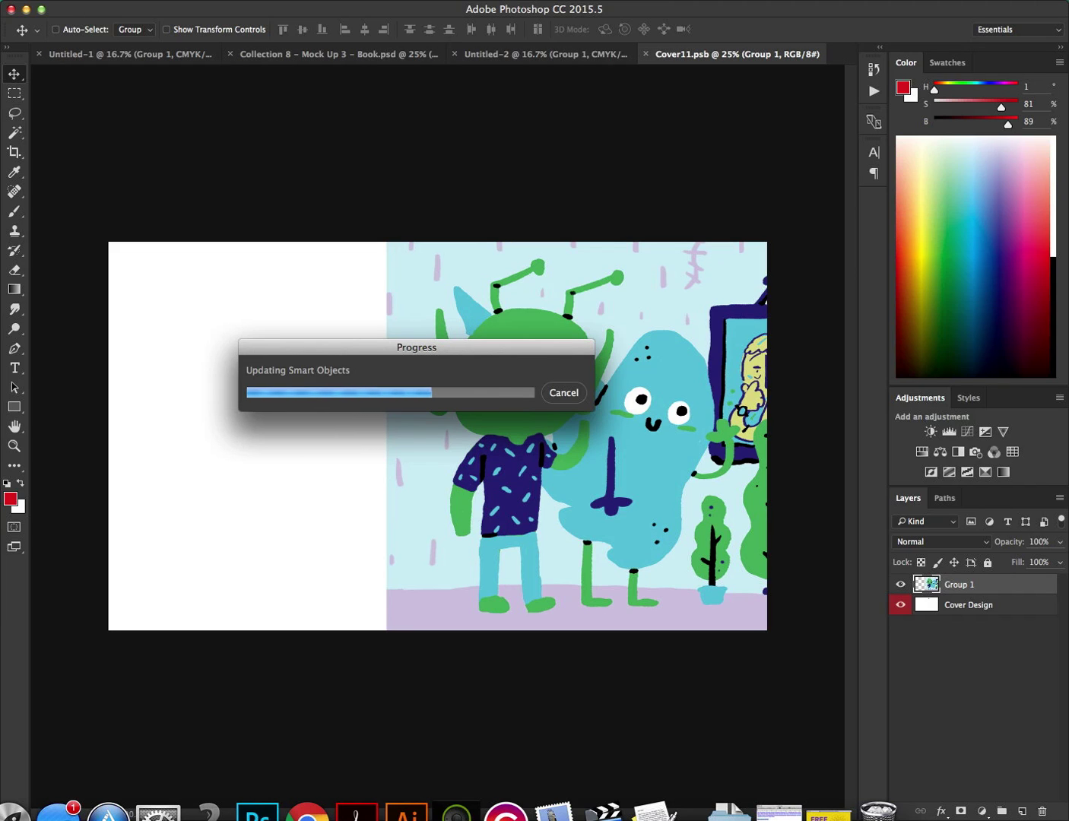
{"action": "left_click", "coordinate": [376, 53]}
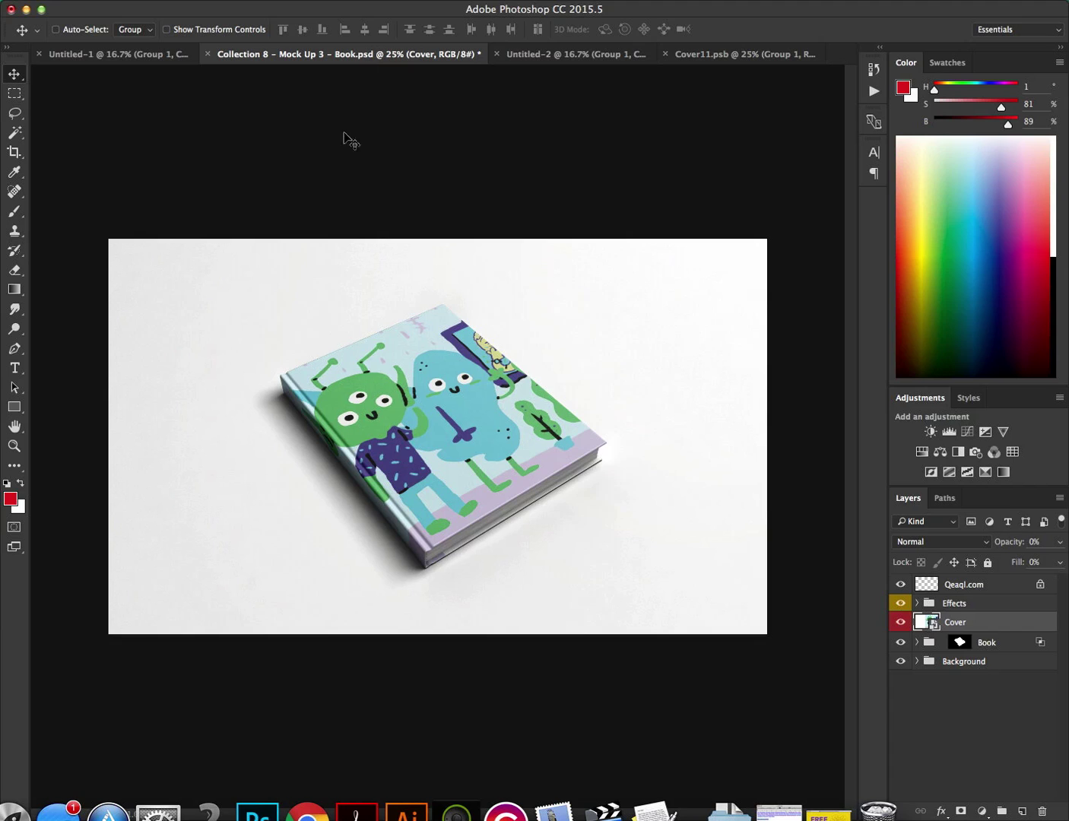